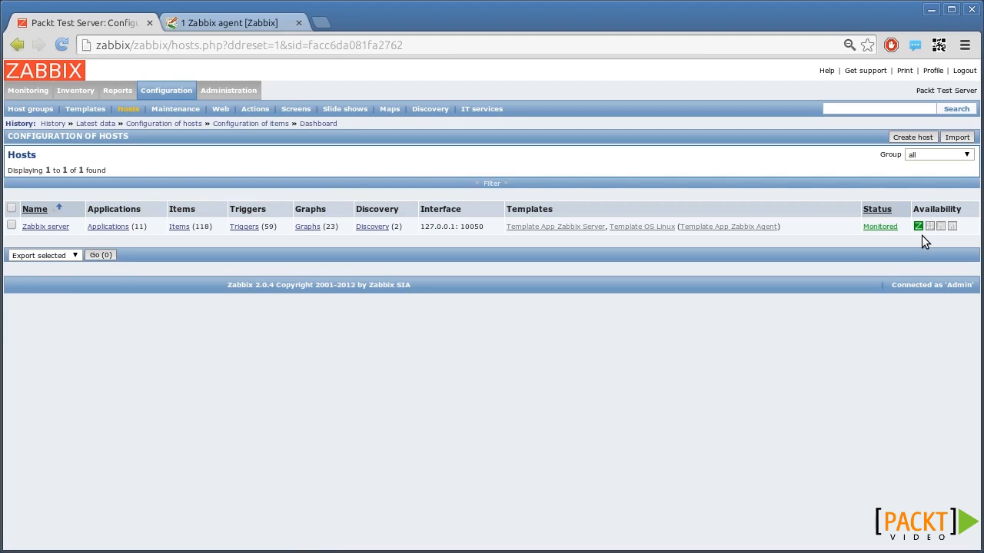
Create a new item on the Zabbix server host and name it "Presence of /tmp/test".
left_click(179, 226)
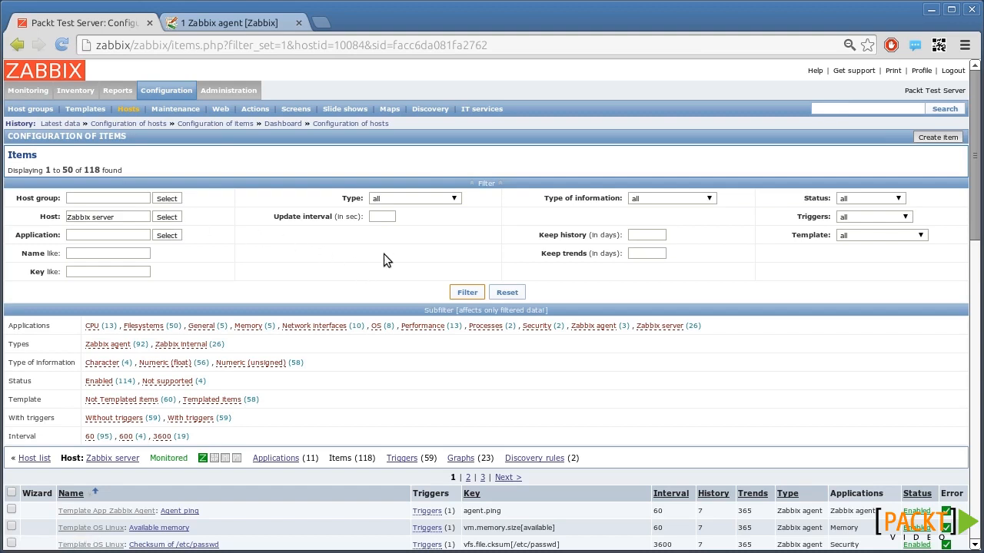
left_click_drag(975, 195, 959, 177)
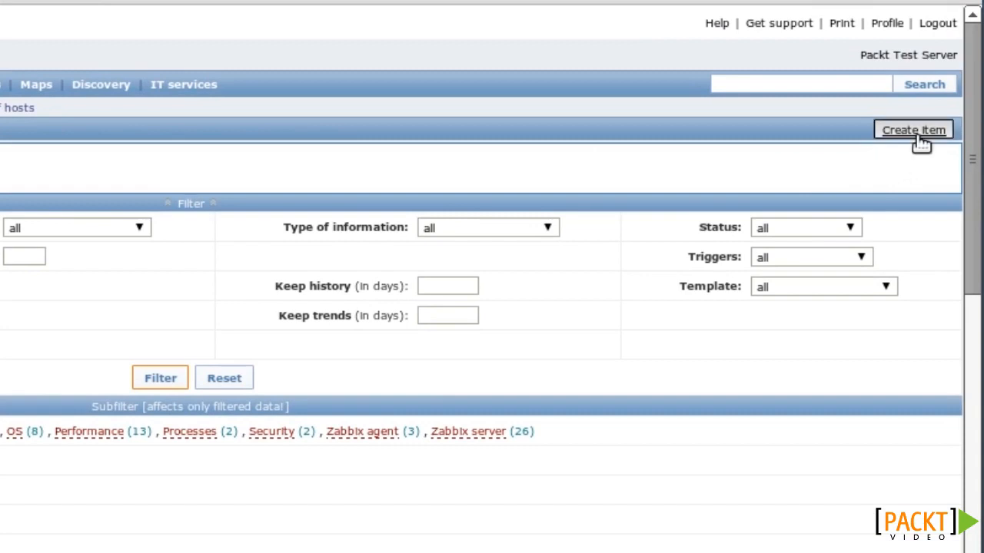
left_click(915, 131)
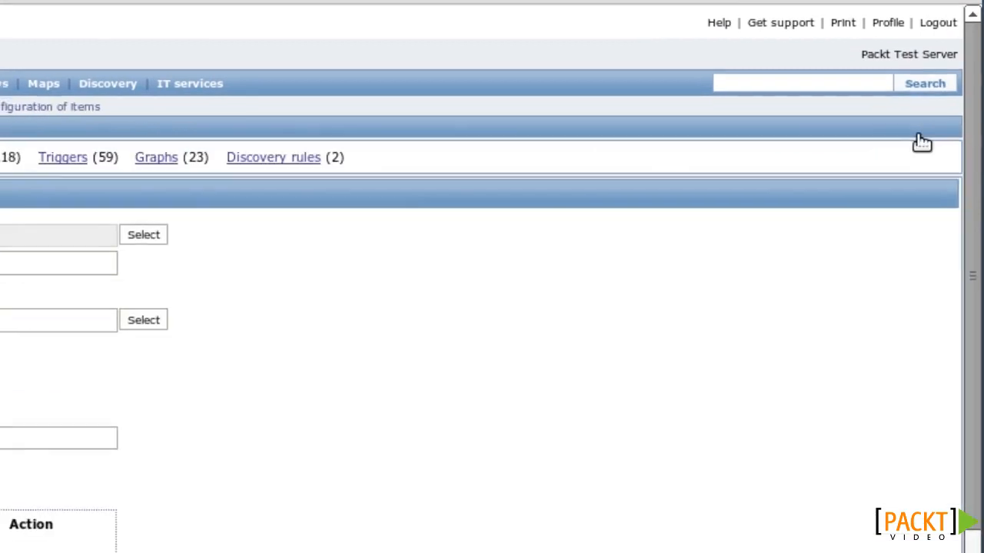
scroll(979, 163, "down", 1)
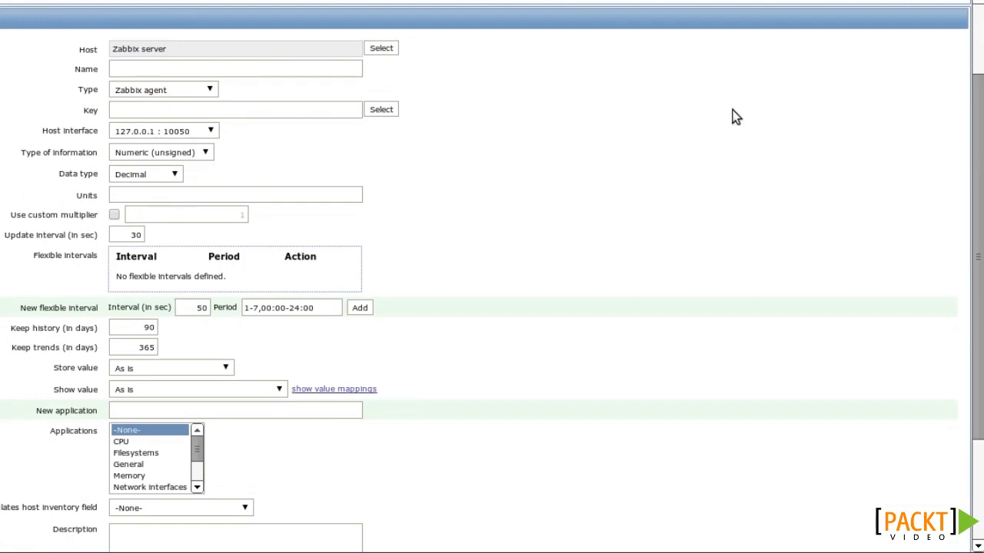
left_click(187, 68)
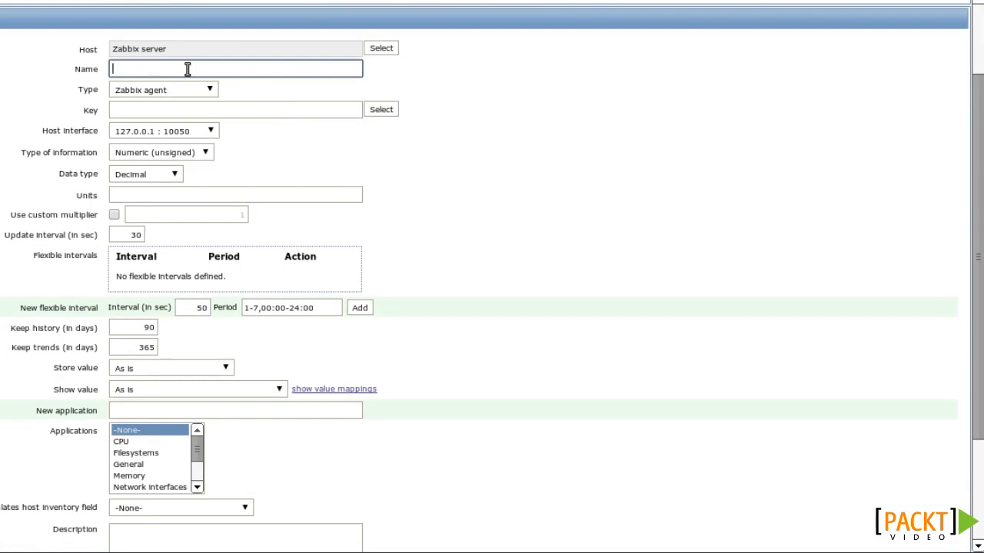
type("Presence of /tmp/test")
left_click(444, 74)
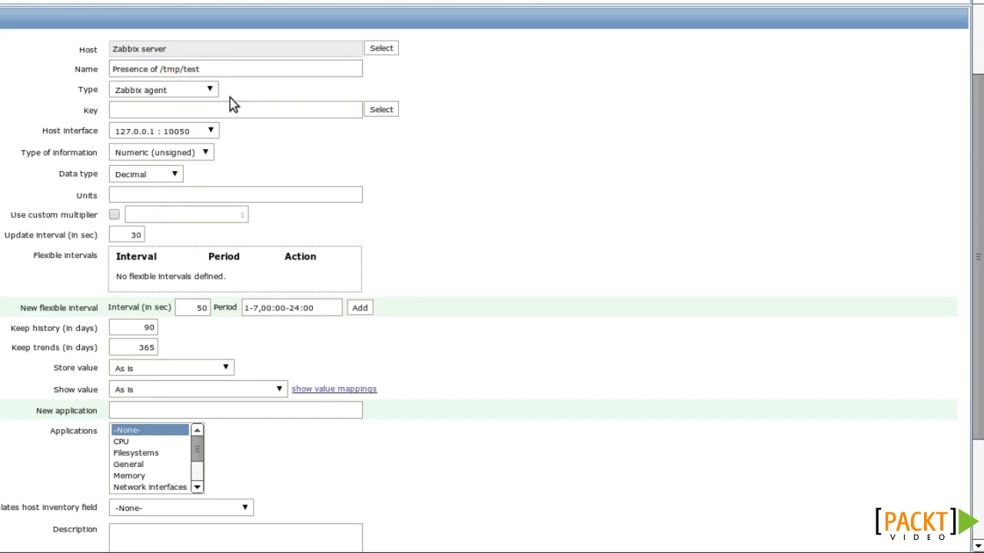
Keep the item type as Zabbix agent and choose vfs.file.exists[file] from the standard item keys.
left_click(209, 89)
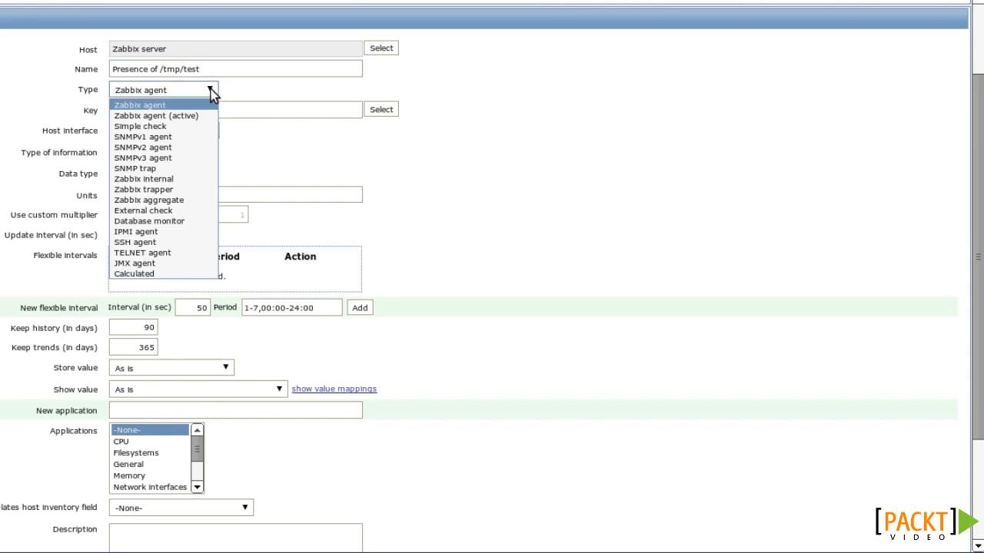
left_click(212, 91)
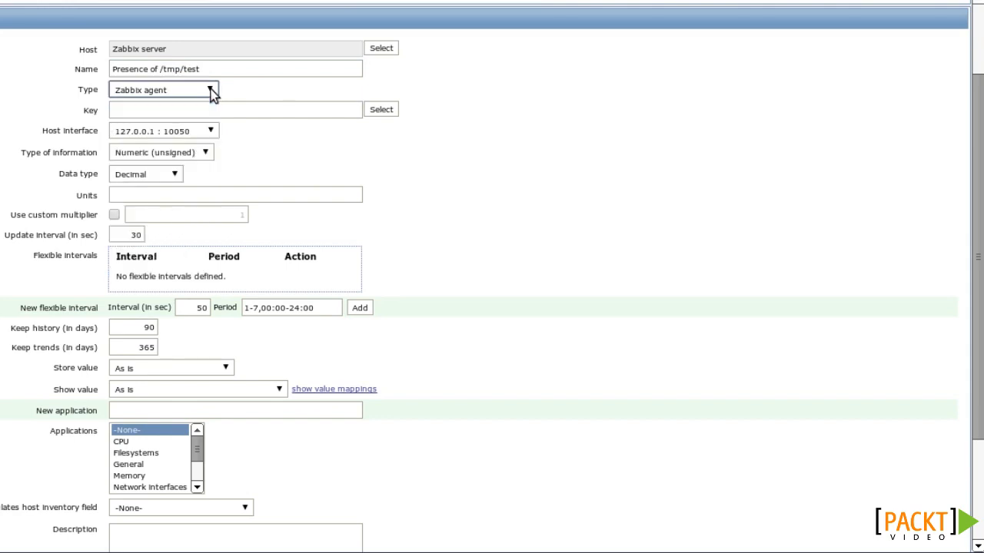
left_click(258, 110)
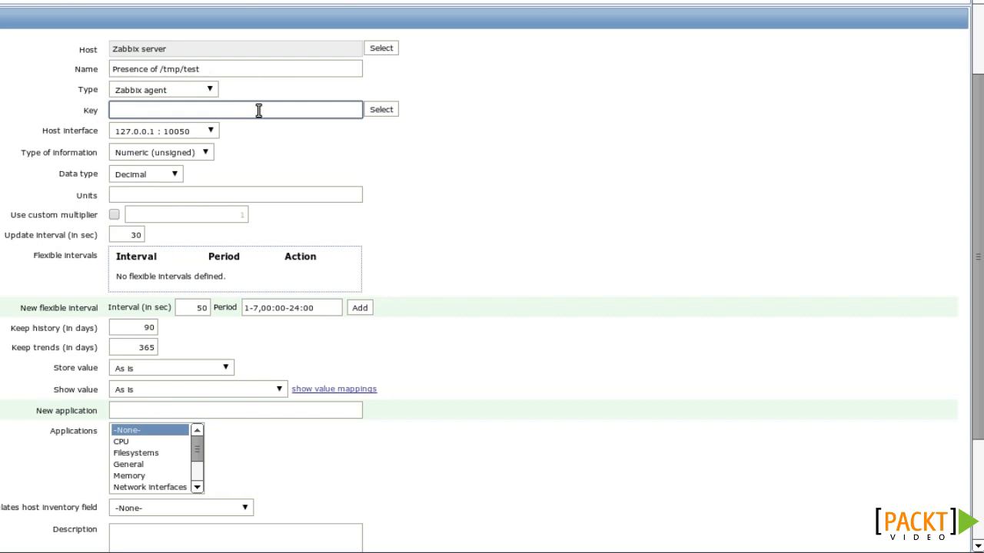
left_click(393, 110)
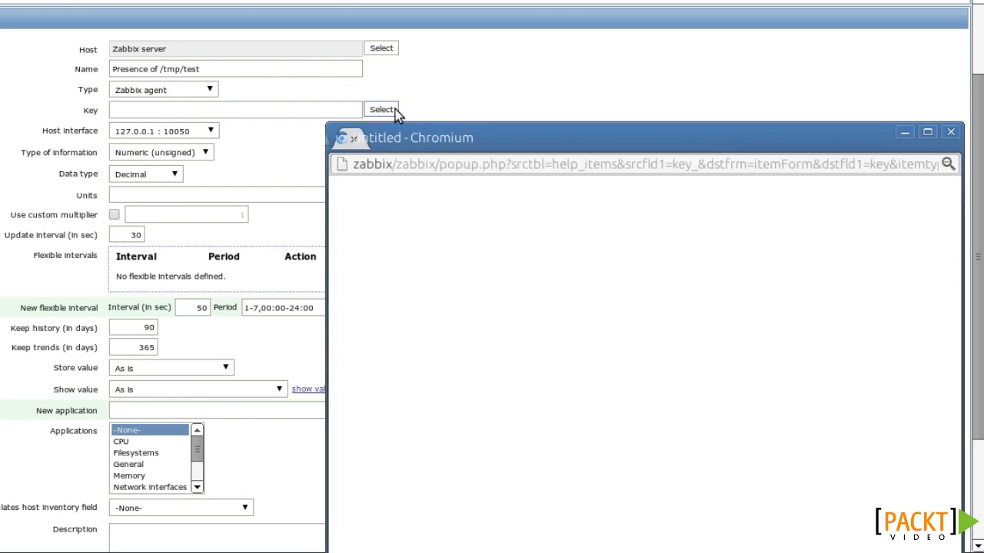
left_click_drag(404, 133, 162, 37)
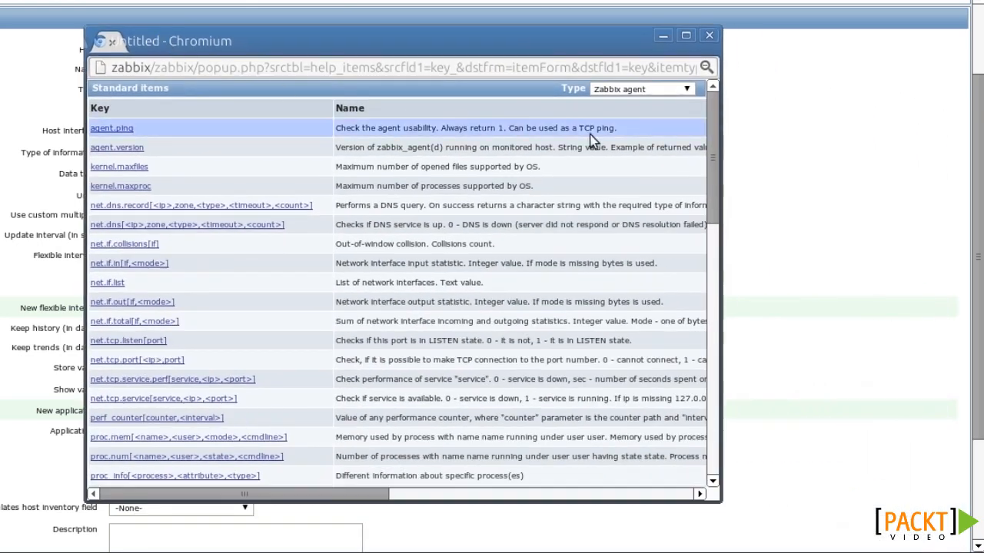
left_click_drag(714, 140, 737, 399)
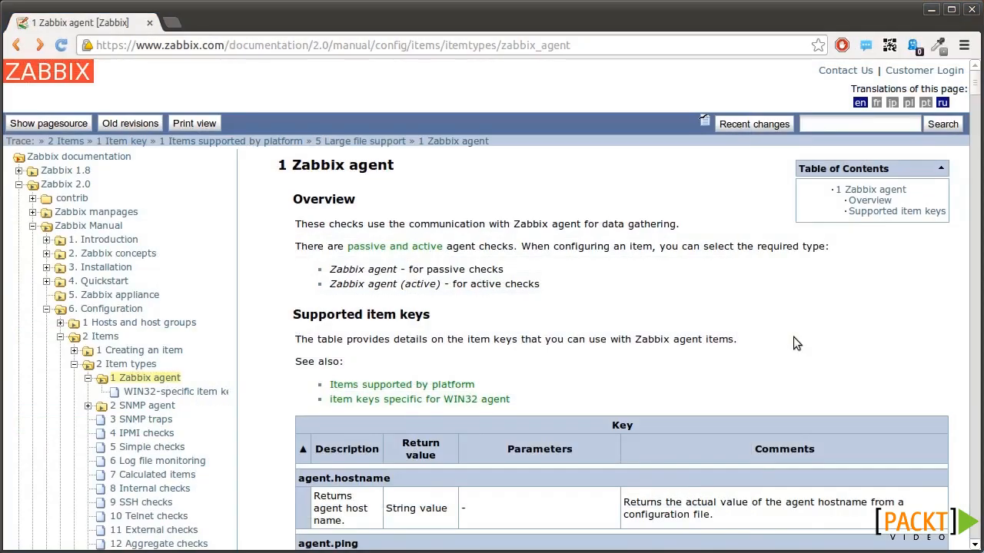
scroll(795, 344, "down", 7)
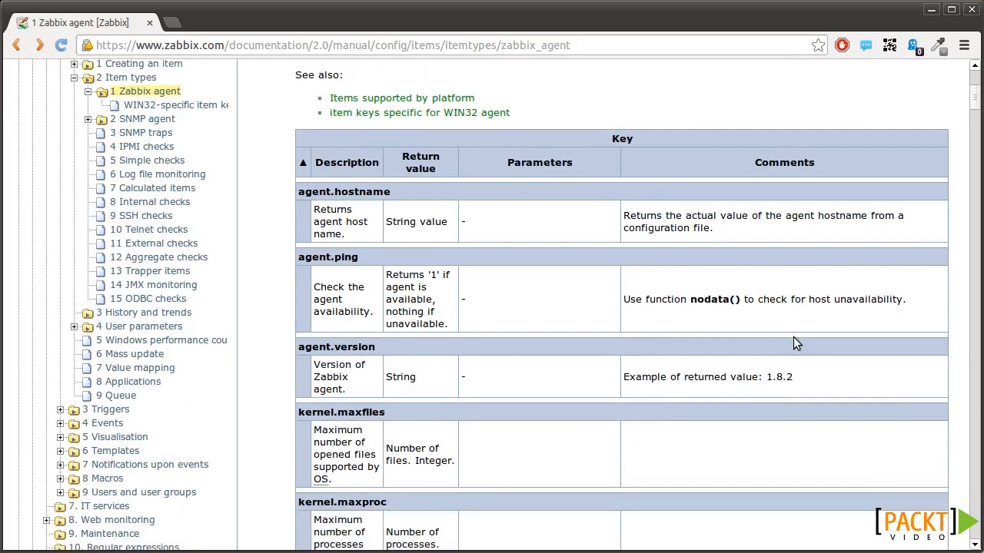
key("ctrl+f")
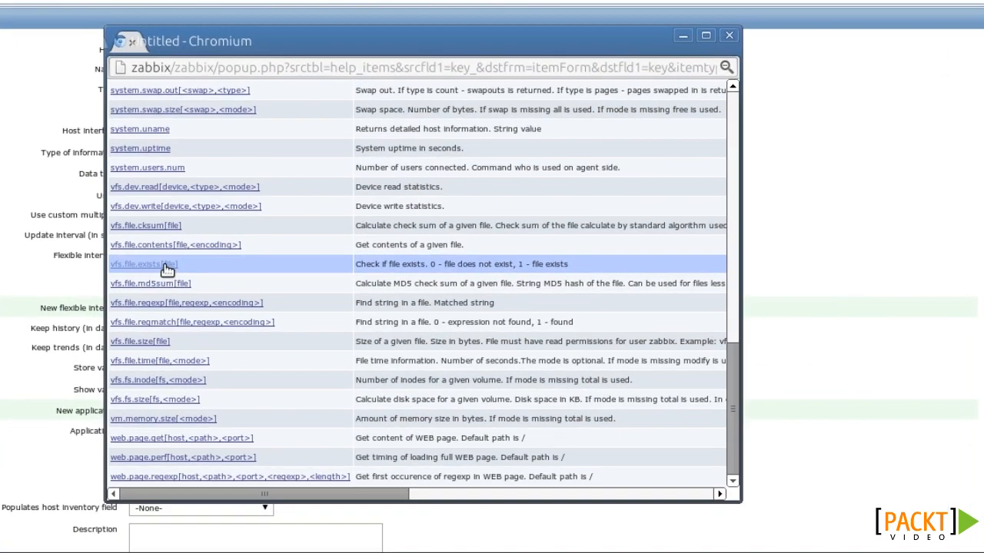
left_click(164, 265)
Replace the file parameter in the item key with /tmp/test.
left_click(233, 109)
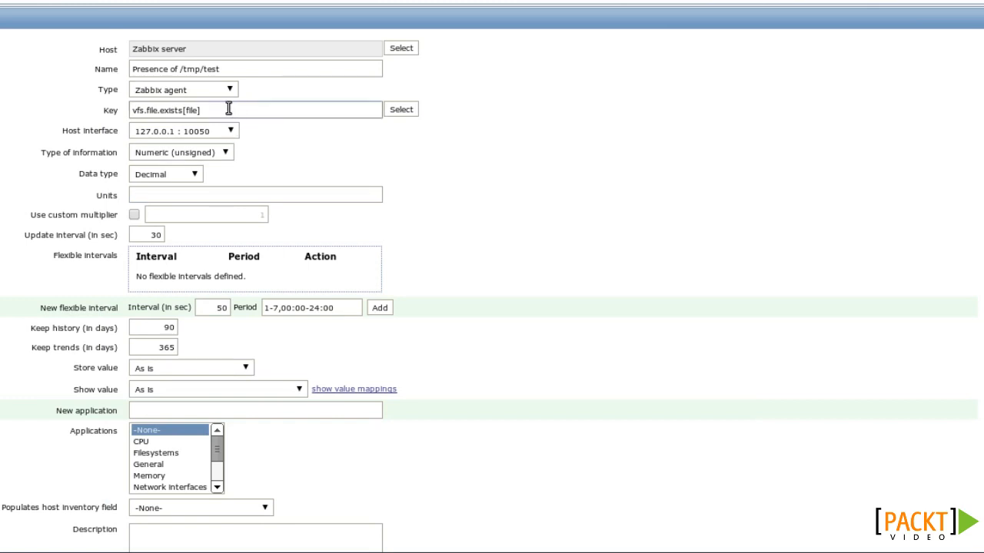
double_click(191, 110)
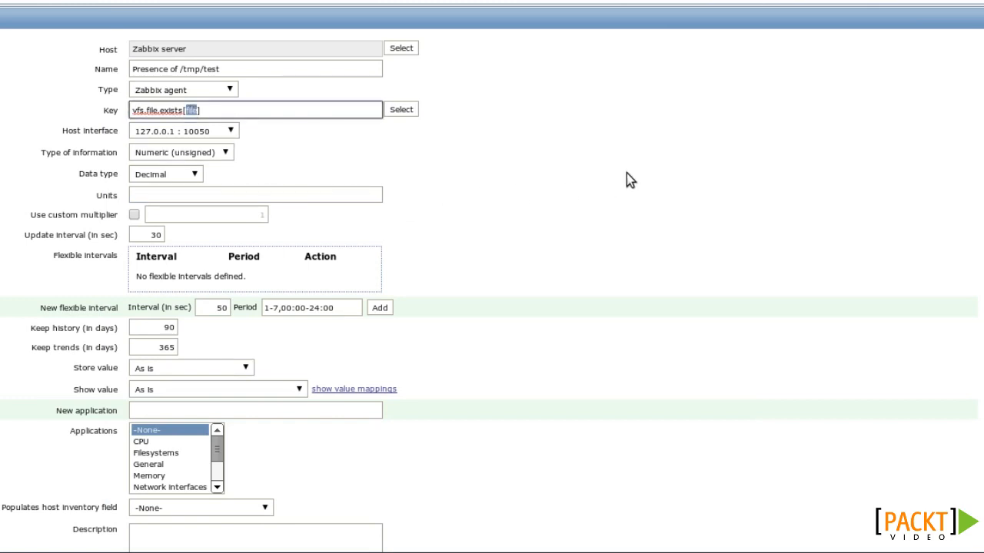
type("/tmp/test")
left_click(627, 173)
left_click(285, 109)
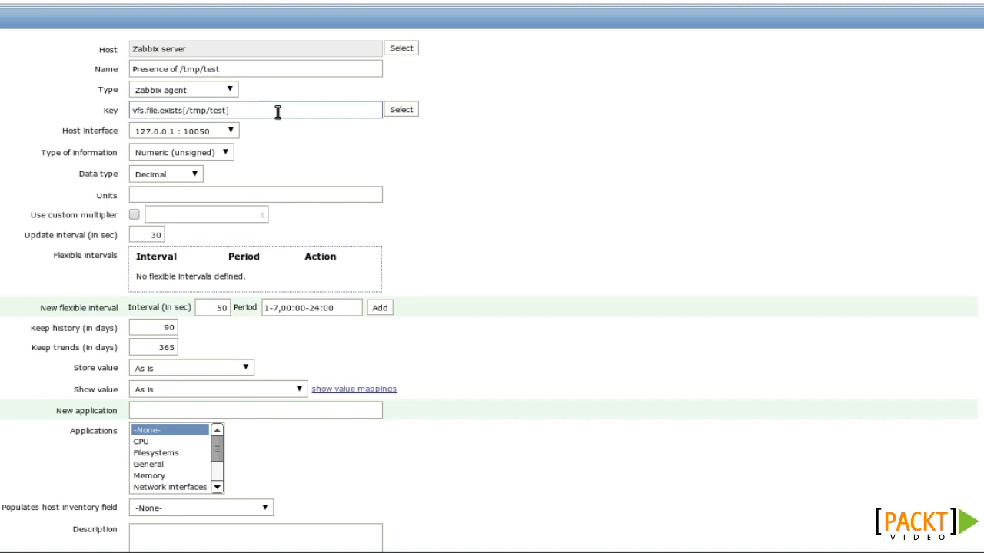
Keep the type of information as Numeric (unsigned) and set the item's update interval to 10 seconds.
left_click(225, 154)
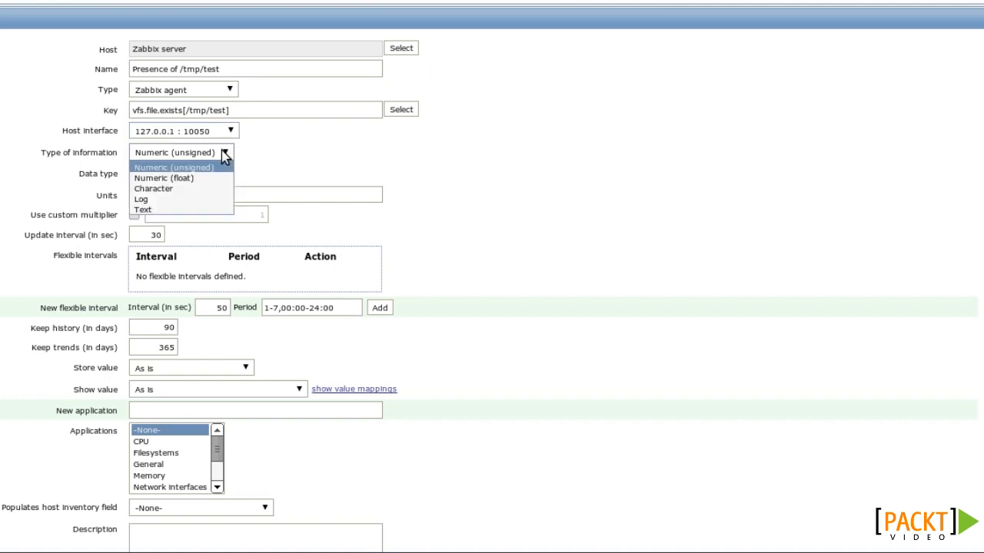
left_click(223, 153)
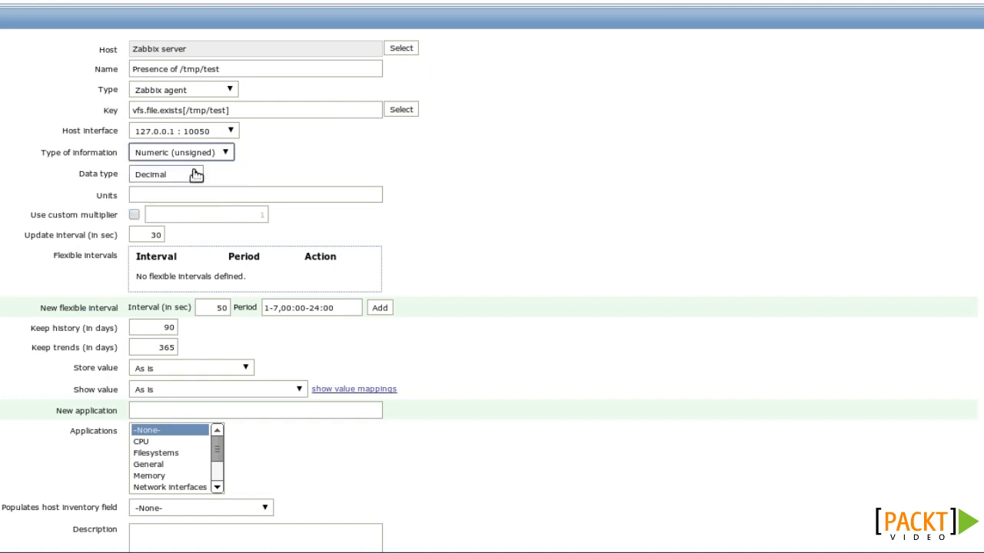
left_click(238, 196)
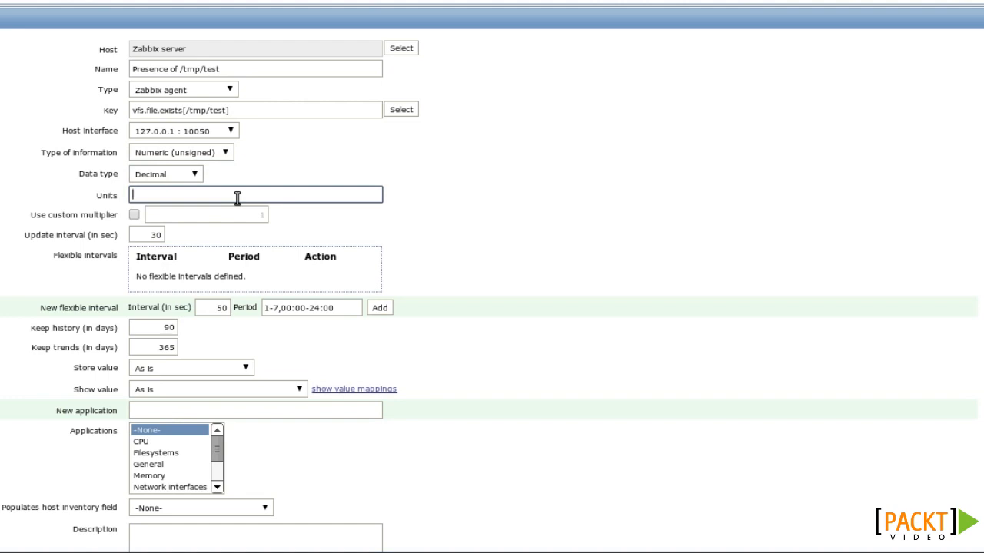
left_click(138, 234)
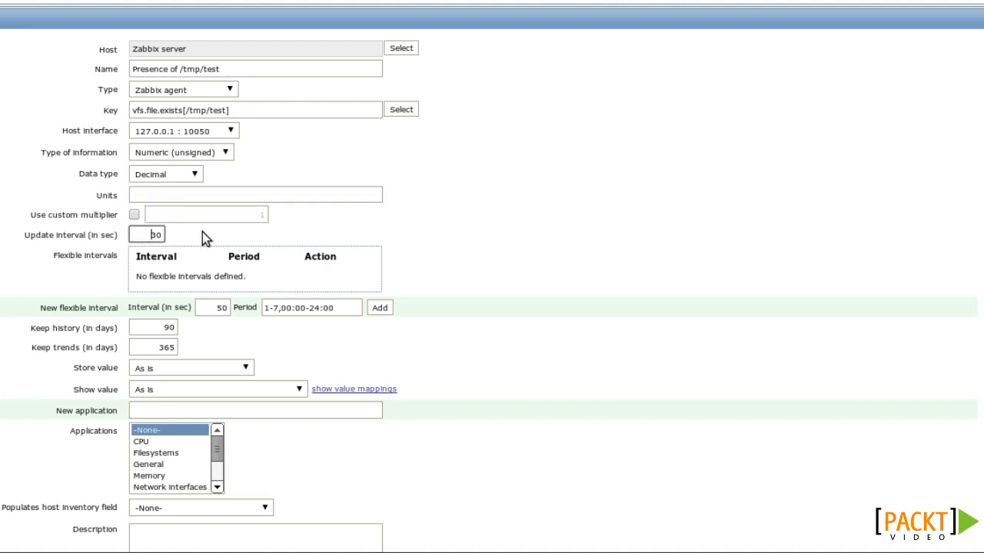
key("Delete")
key("Delete")
type("10")
key("Tab")
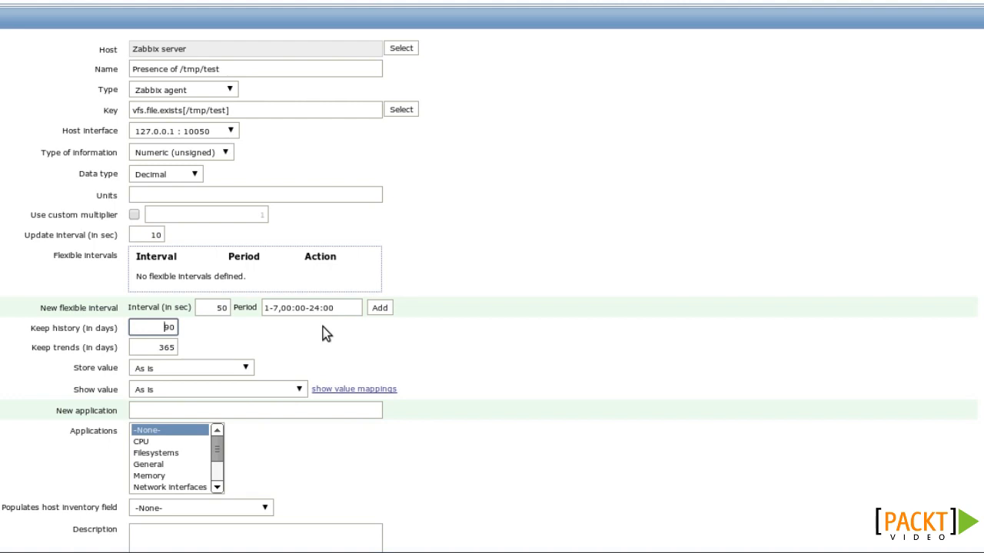
Set both the history and the trends retention of the item to 1 day.
key("Delete")
key("Delete")
type("1")
left_click(326, 333)
left_click(158, 347)
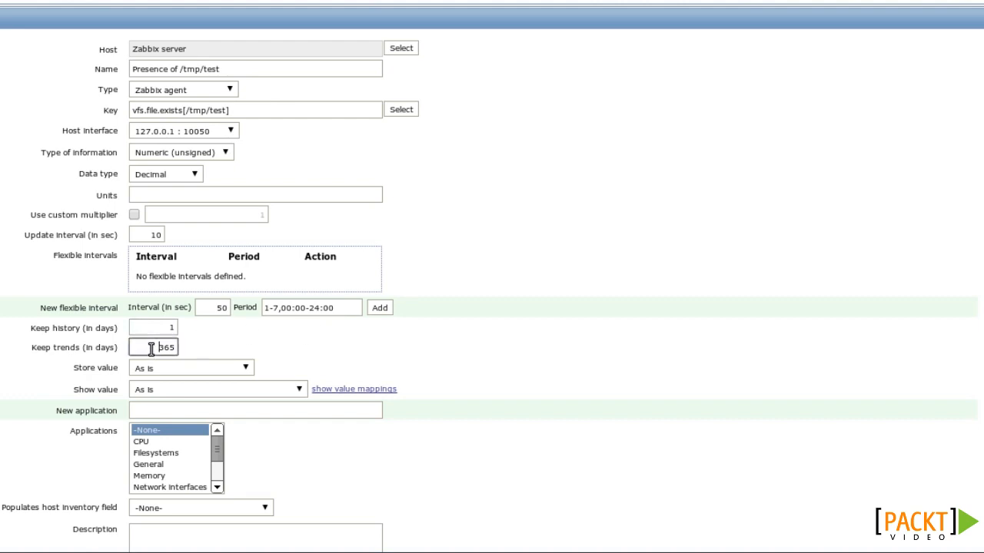
key("Delete")
key("Delete")
key("Delete")
type("1")
left_click(238, 347)
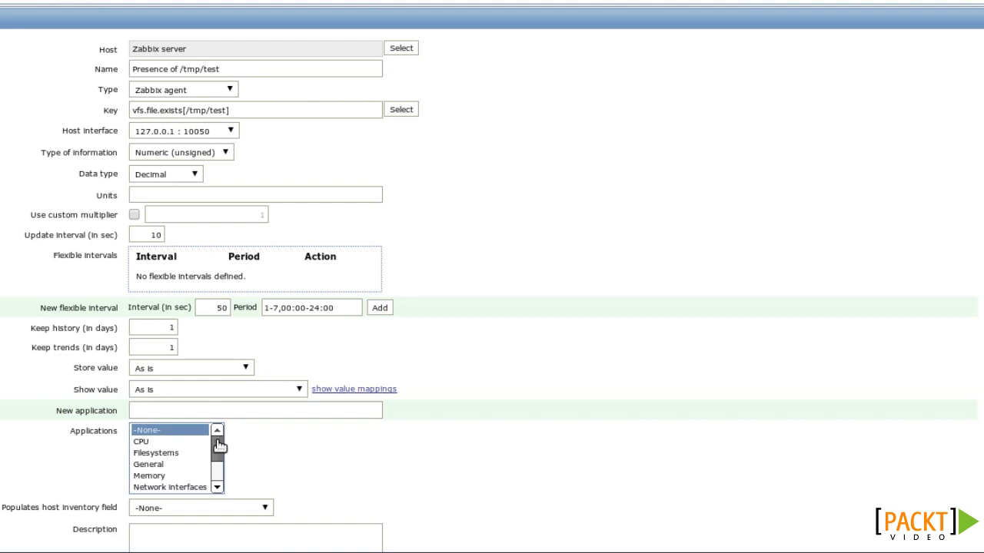
Assign the item to the General application and save it.
left_click(162, 465)
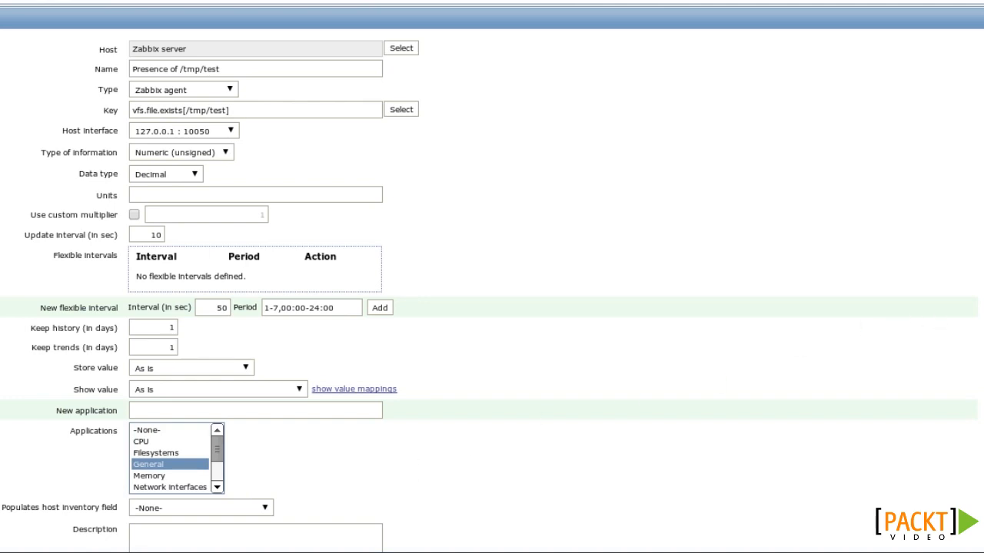
scroll(958, 319, "down", 2)
scroll(958, 319, "down", 3)
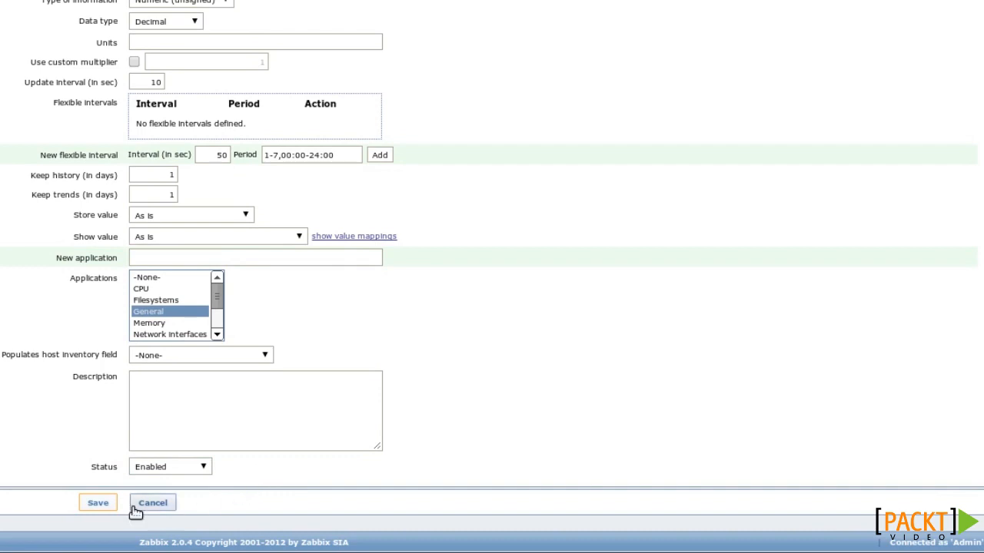
left_click(107, 507)
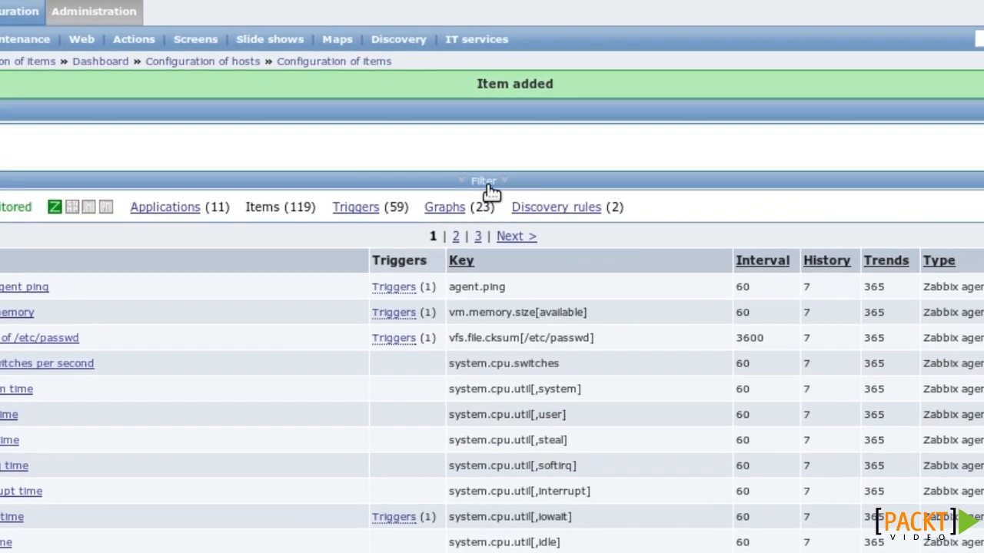
Filter the host's item list by the General application and collapse the filter.
left_click(490, 189)
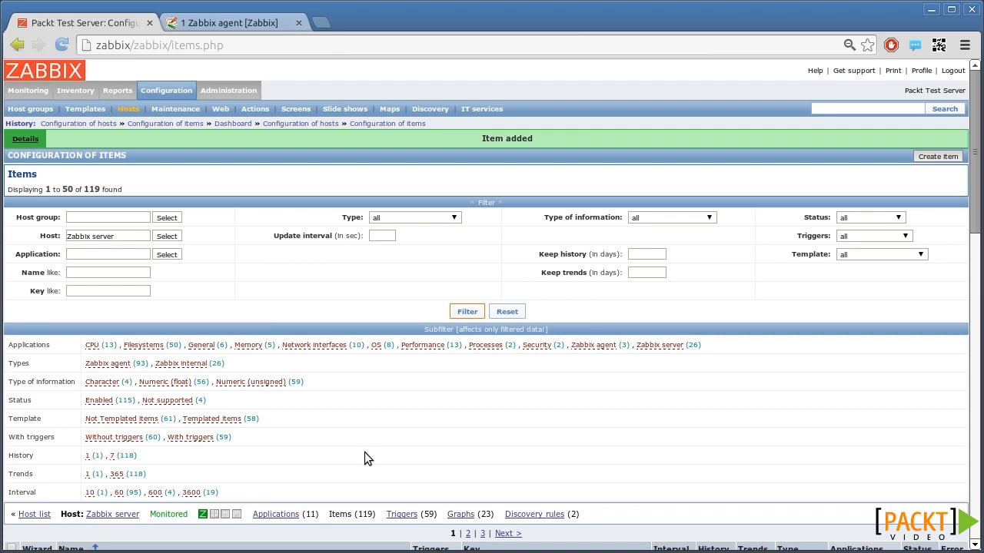
left_click(201, 346)
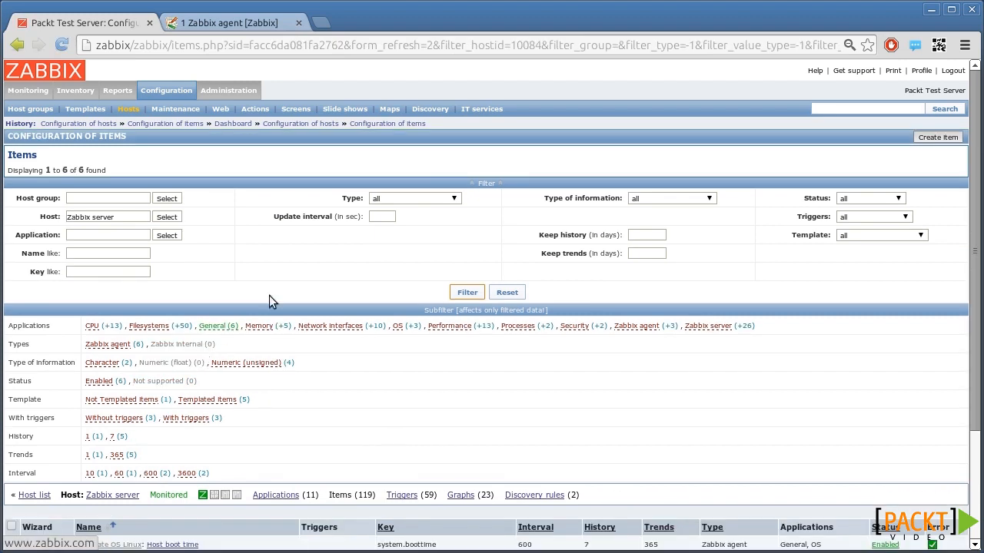
left_click(481, 185)
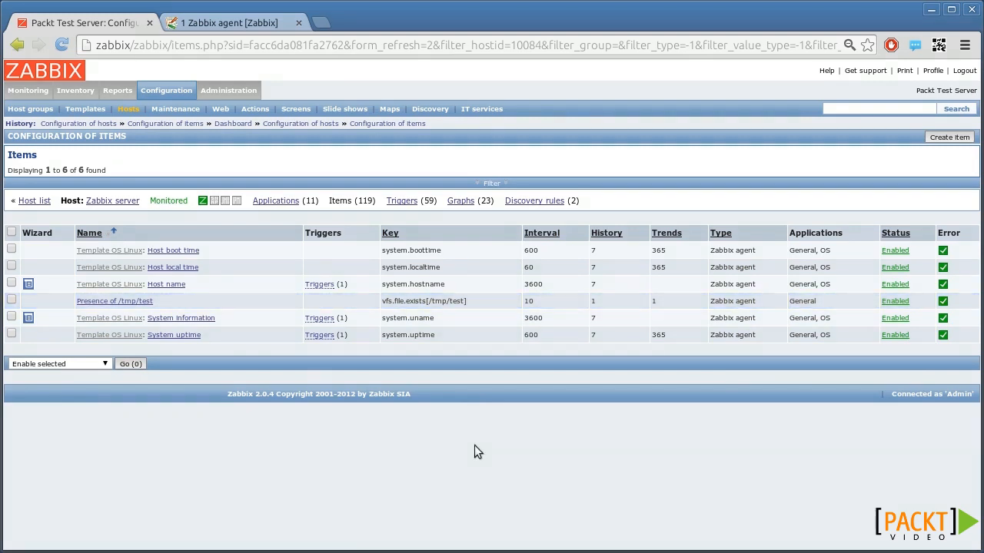
View the latest monitoring data for the General application's items on the Zabbix server host.
mouse_move(28, 90)
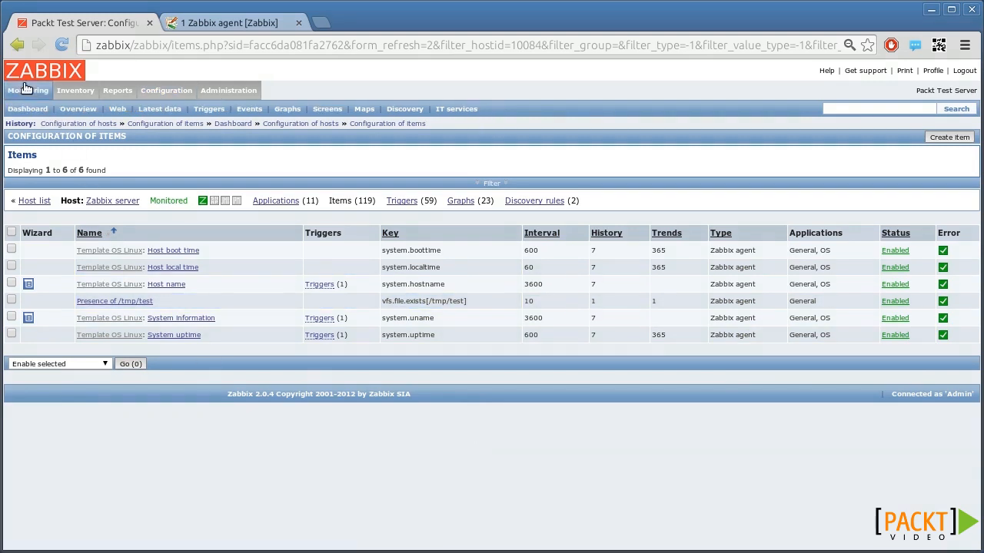
left_click(158, 108)
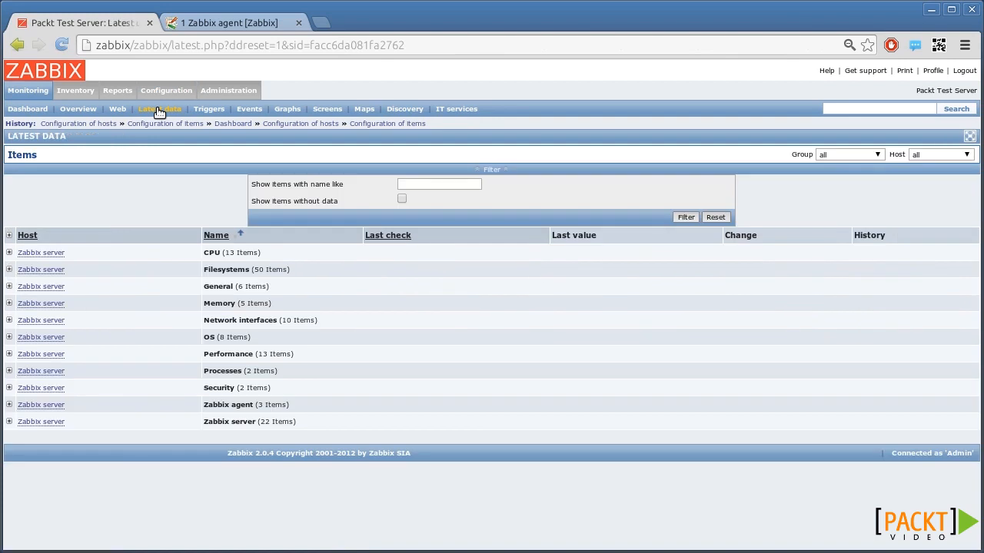
left_click(9, 286)
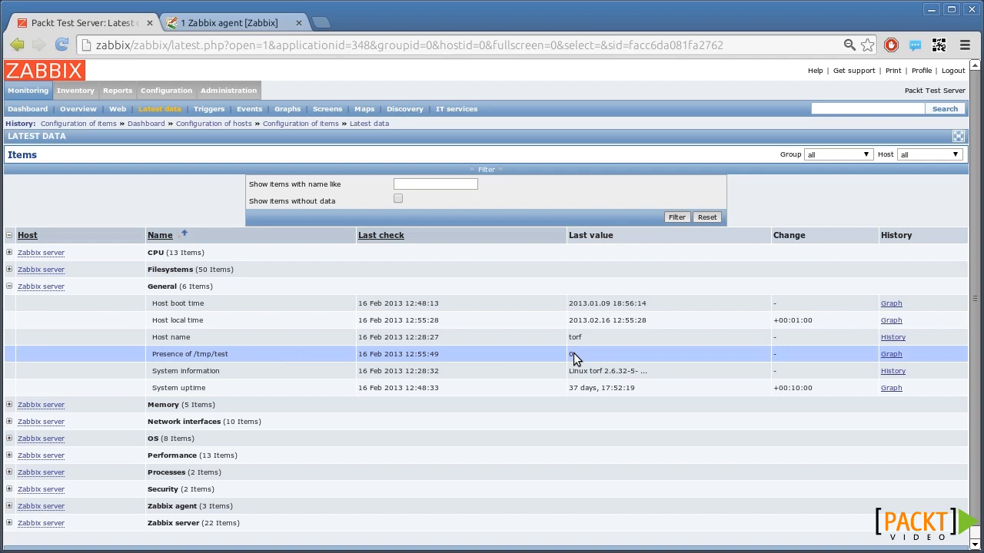
Switch to the terminal and create the empty file with the command touch /tmp/test.
key("alt+Tab")
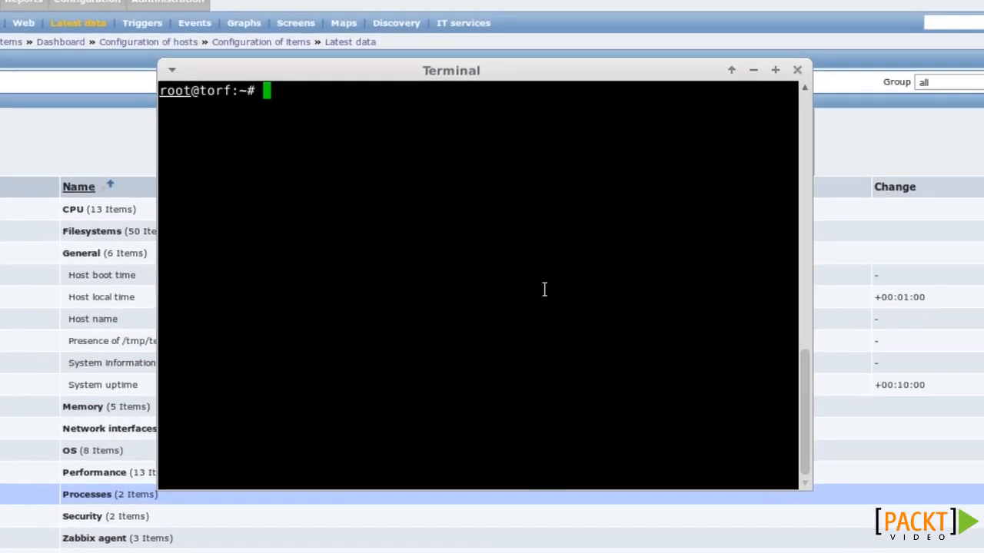
type("touch /tm")
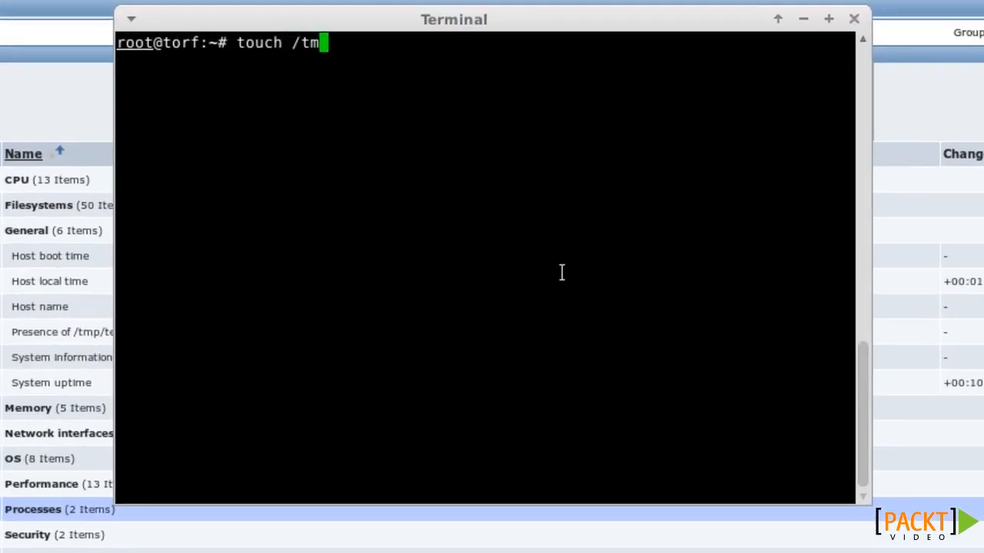
type("p/test")
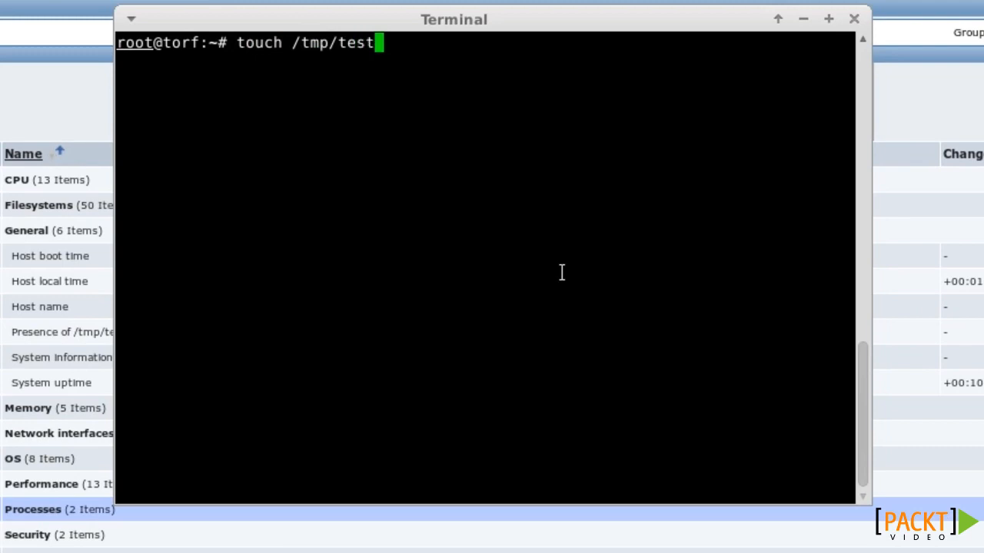
key("Return")
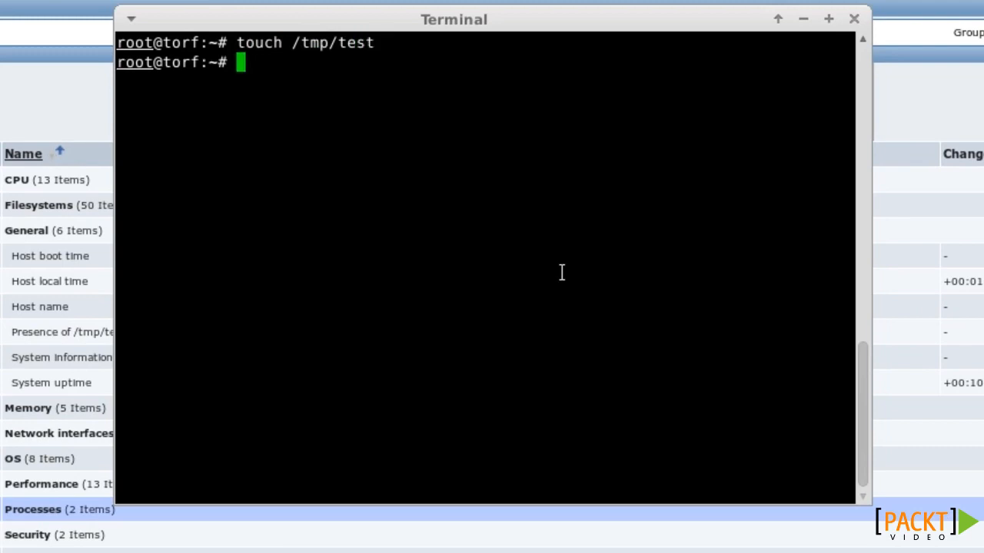